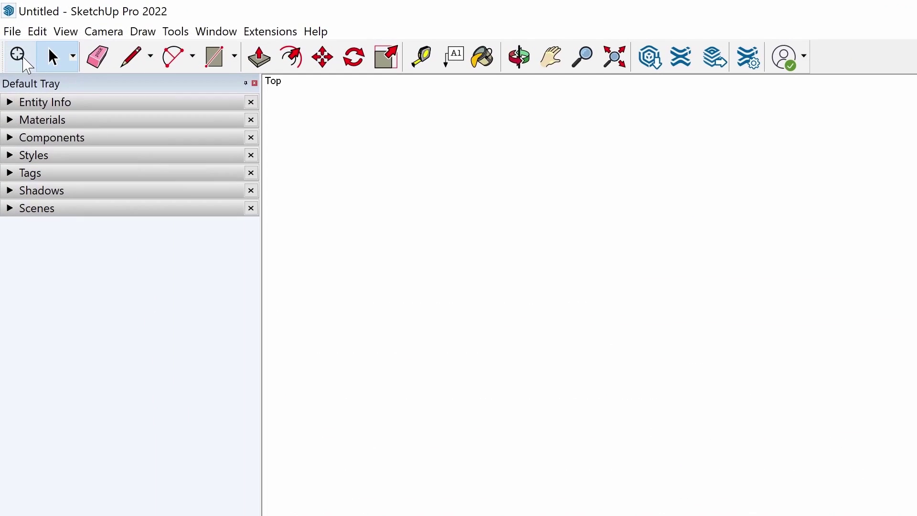
Step: Search the commands for "sketch" and start the Line tool from the results
left_click(19, 56)
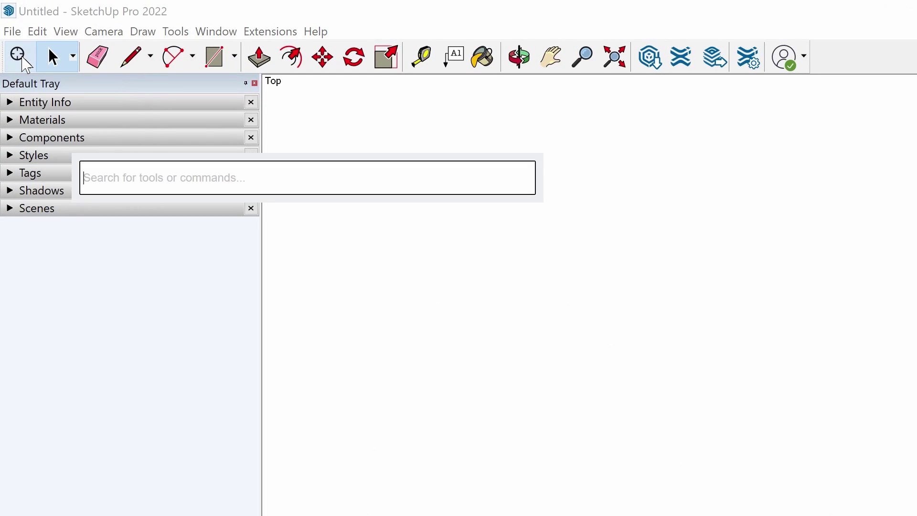
type("line")
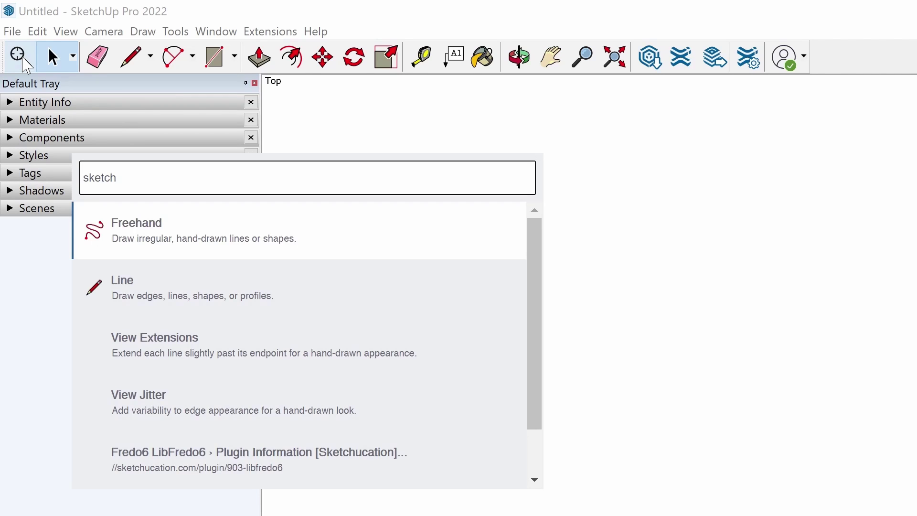
key("Down")
key("Down")
key("Down")
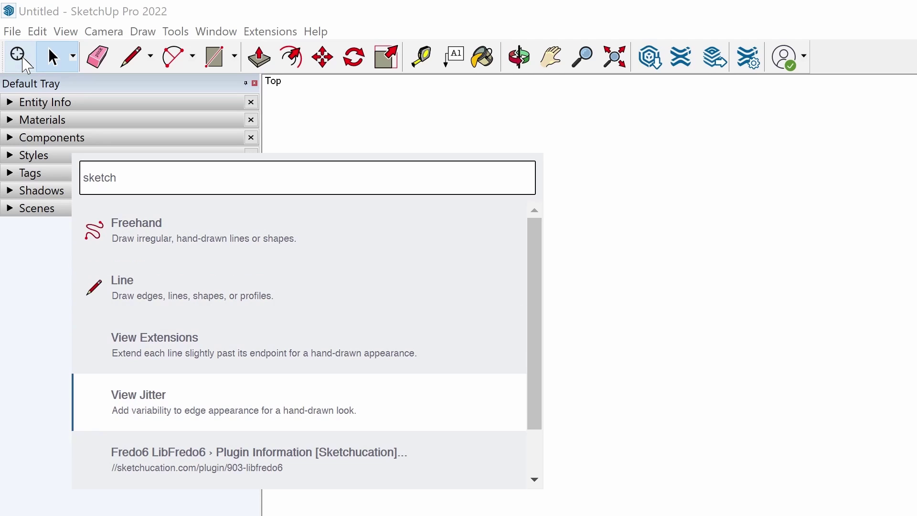
key("Up")
key("Up")
key("Return")
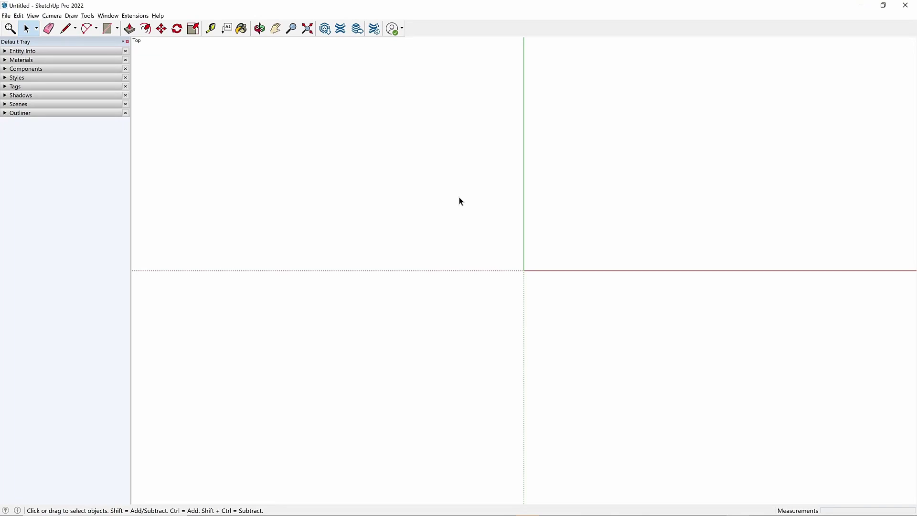
Step: Search the commands for "condoc" and look through the ConDoc Tools entries
key("shift+s")
type("con")
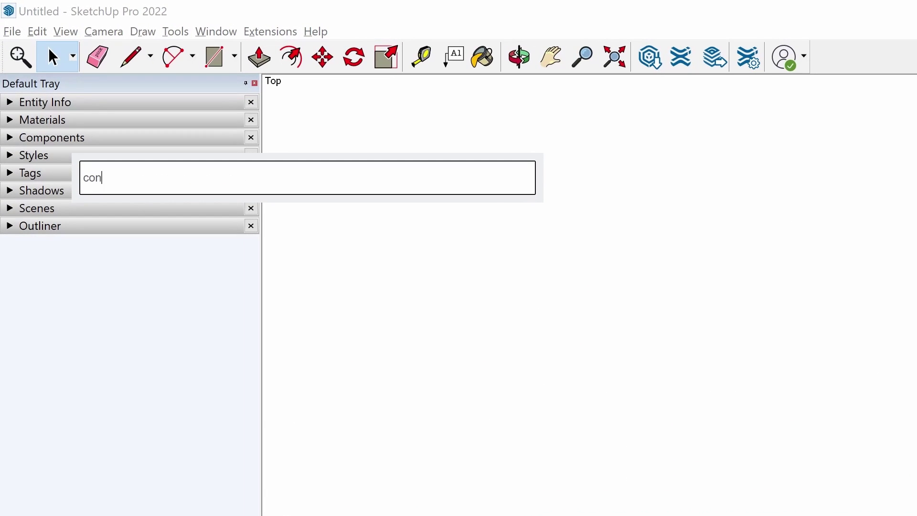
type("doc")
key("Down")
key("Down")
key("Down")
key("Down")
key("Down")
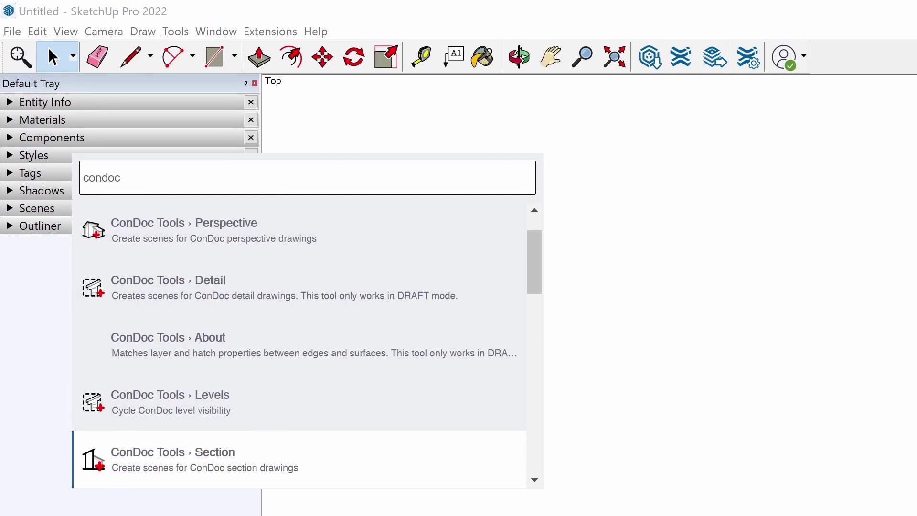
key("Down")
key("Down")
key("Down")
key("Down")
key("Down")
key("Down")
key("Down")
key("Down")
key("Down")
key("Down")
key("Down")
key("Down")
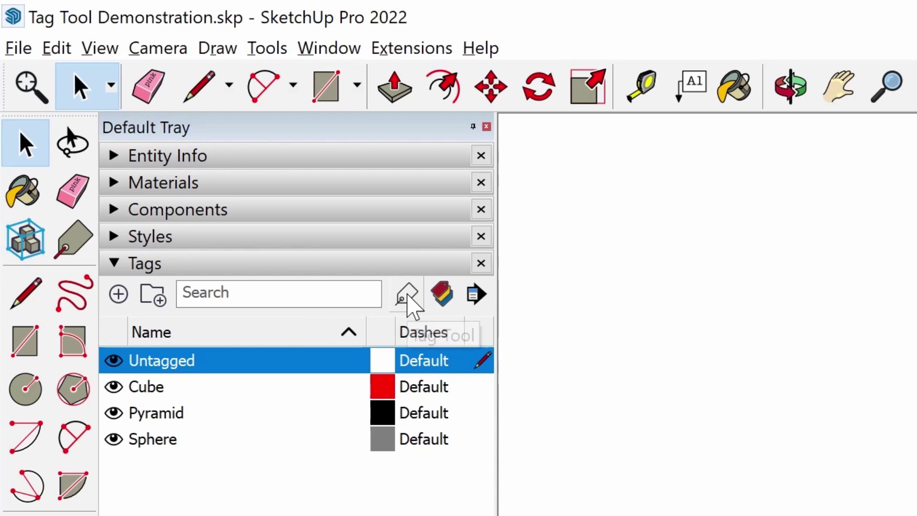
Step: Apply the Cube tag to the untagged cubes with the Tag tool
left_click(408, 296)
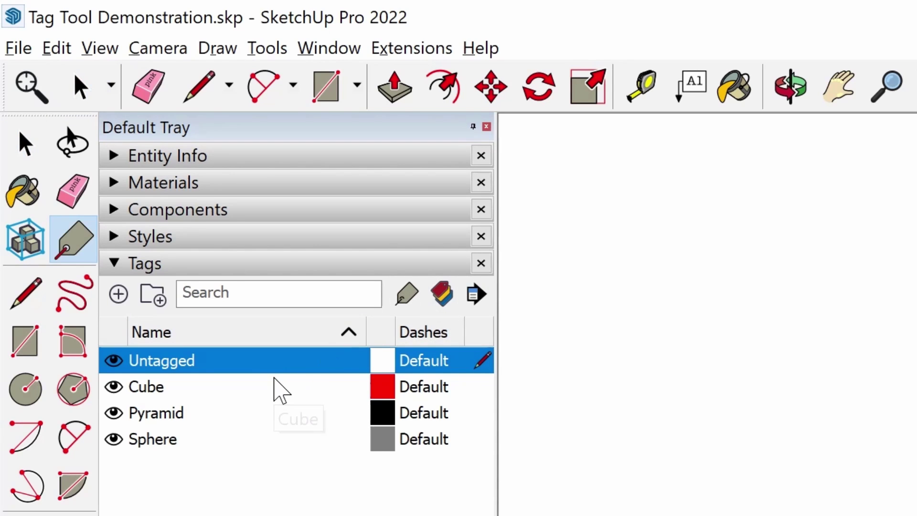
left_click(274, 382)
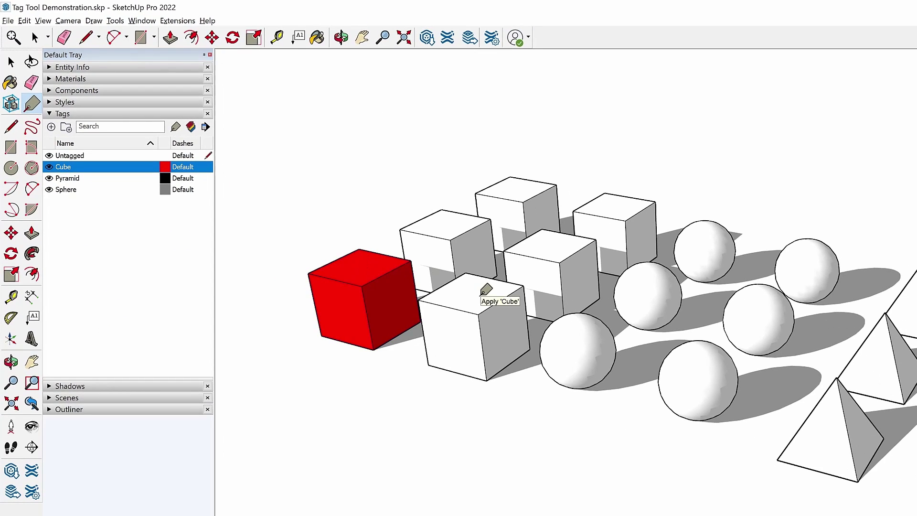
left_click(484, 289)
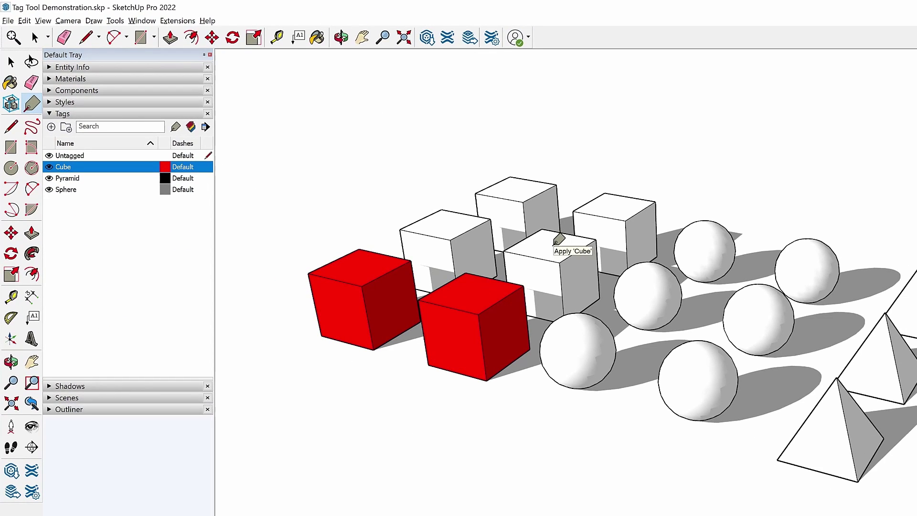
left_click(619, 204)
Step: Apply the Sphere tag to all selected spheres and replace the Untagged tag on the remaining pyramids with Pyramid
key("space")
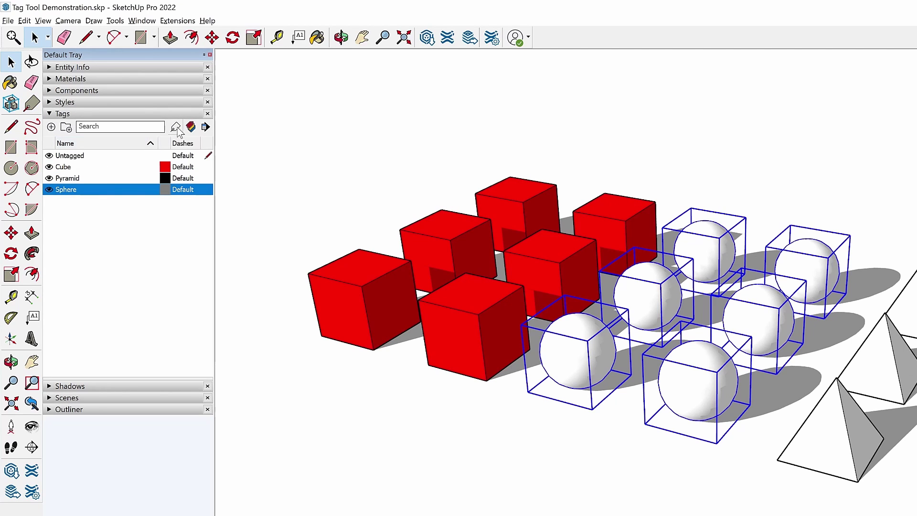
left_click(592, 330)
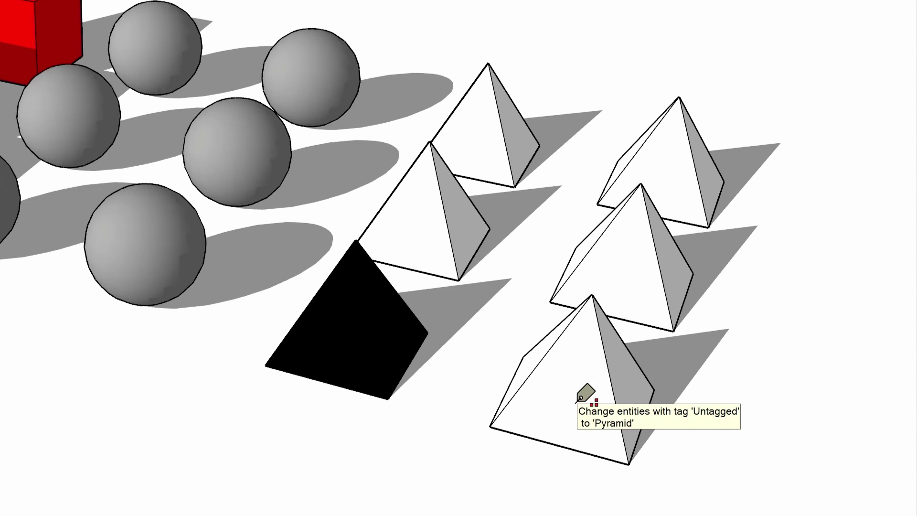
left_click(580, 399, "shift")
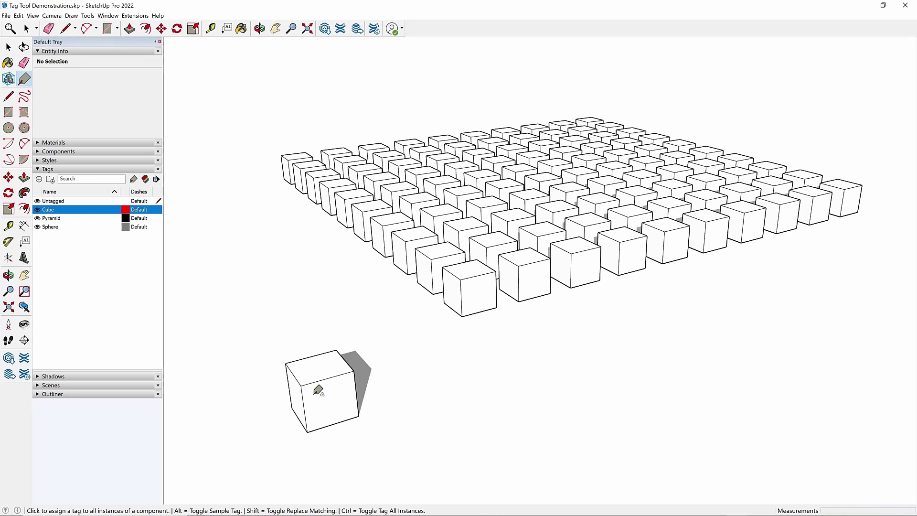
Step: Apply the Cube tag to all instances of the cube component and open the group holding the cube array
left_click(345, 392)
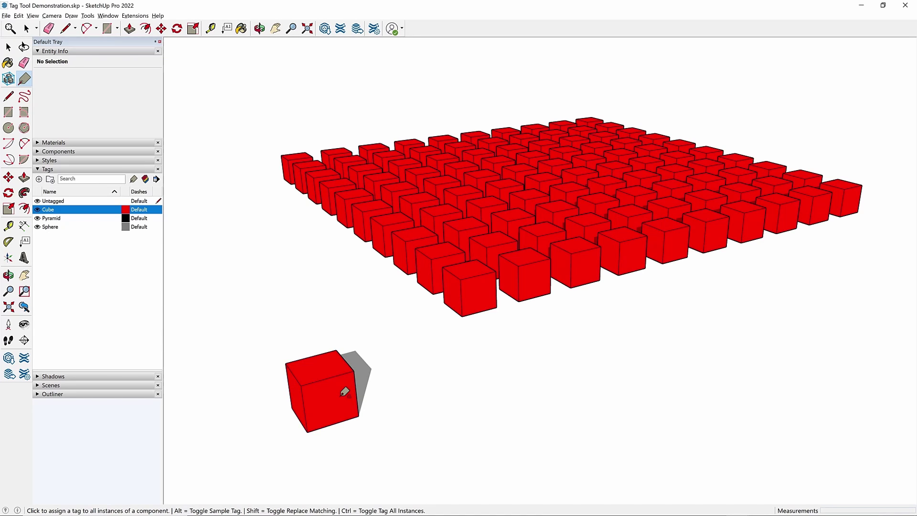
key("space")
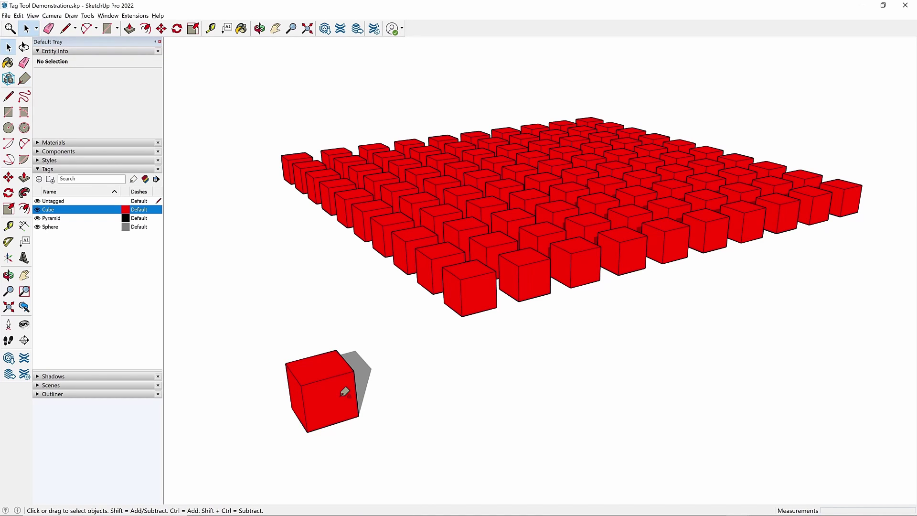
left_click(438, 258)
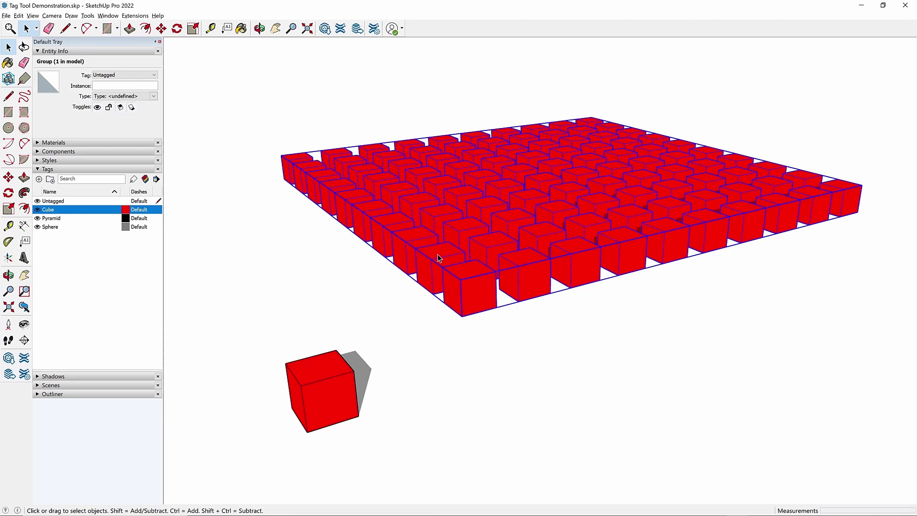
double_click(438, 258)
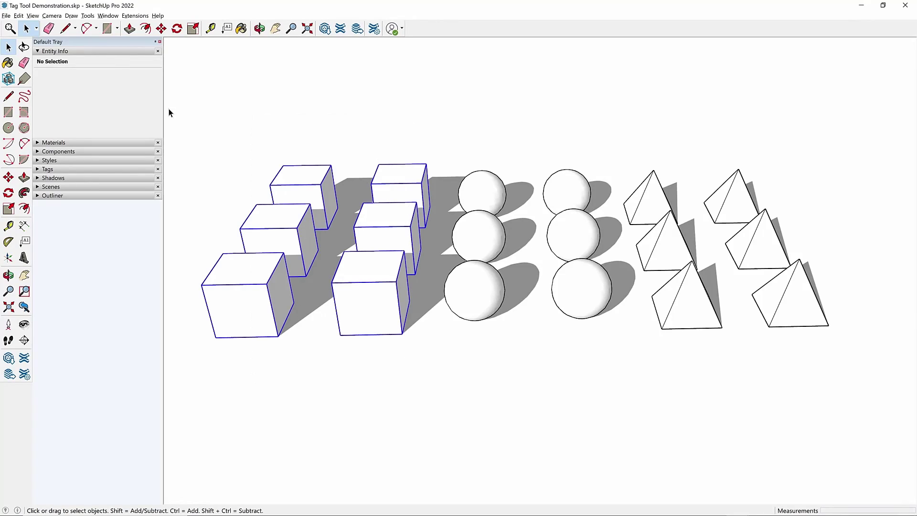
Step: Assign the Cube tag to the six selected cubes and set the tag of the six selected spheres
left_click(133, 88)
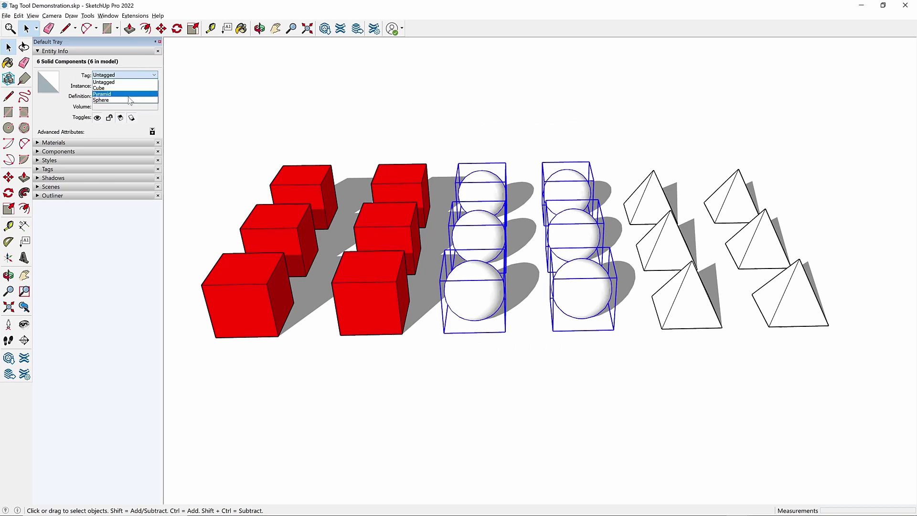
left_click(136, 94)
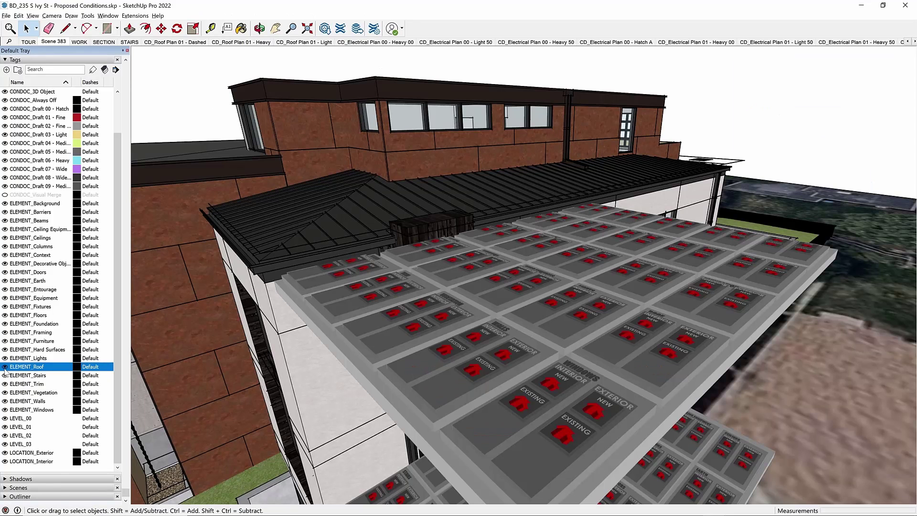
Step: Hide the ELEMENT_Roof, ELEMENT_Trim, ELEMENT_Windows and LOCATION_Exterior tags in the house model
left_click(4, 367)
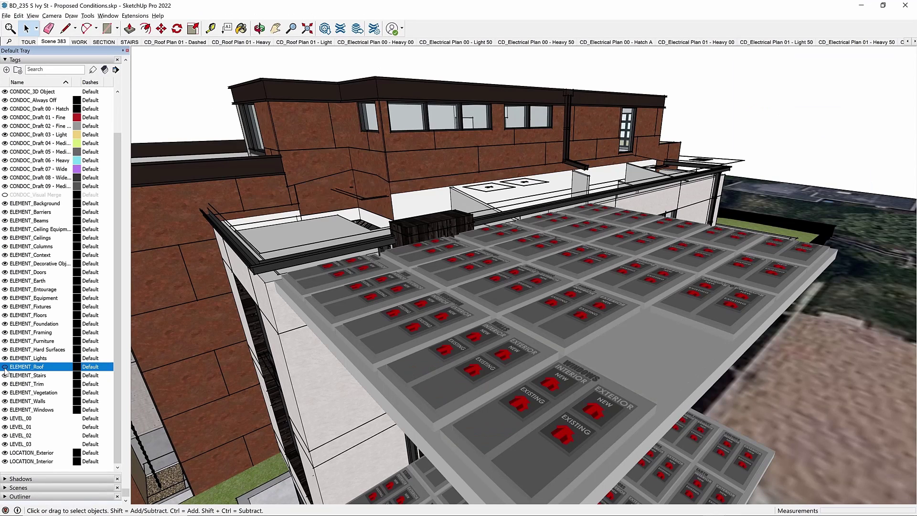
left_click(5, 385)
left_click(4, 410)
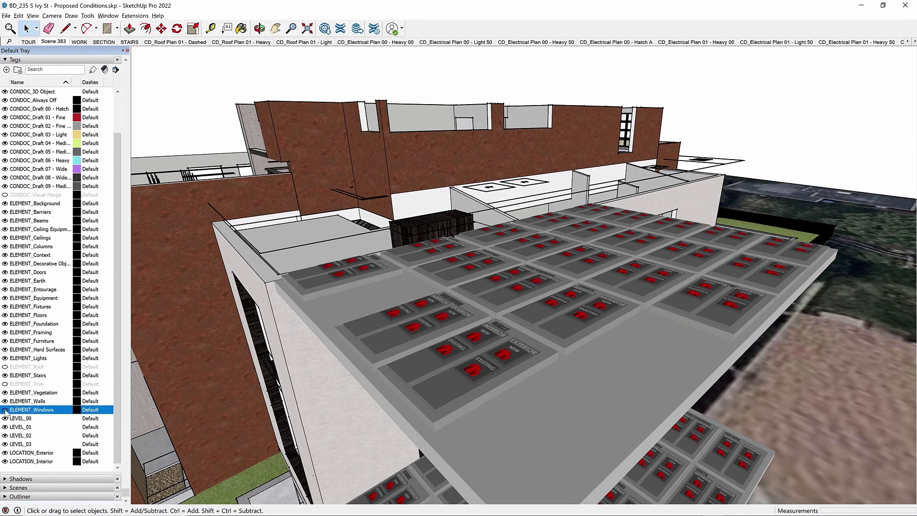
left_click(4, 452)
Step: Open the nested interior walls group for editing, down to its NEW group
scroll(483, 344, "up", 5)
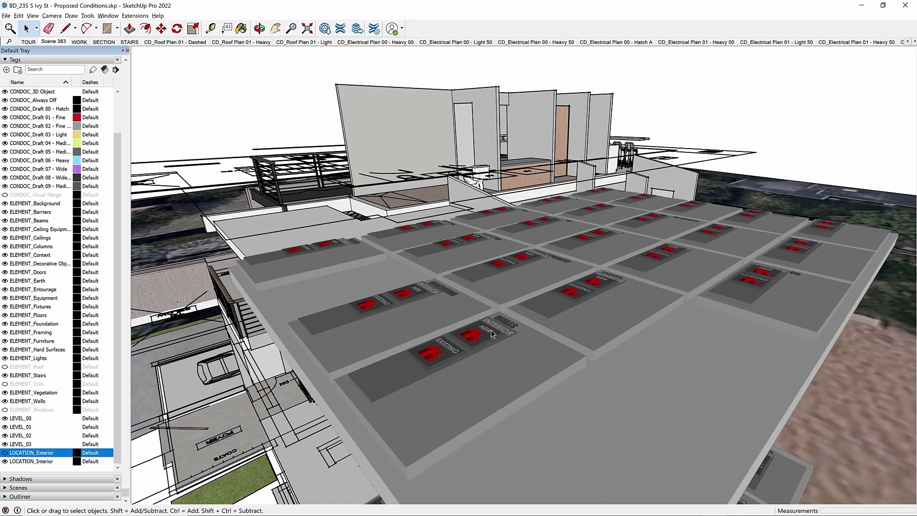
double_click(492, 335)
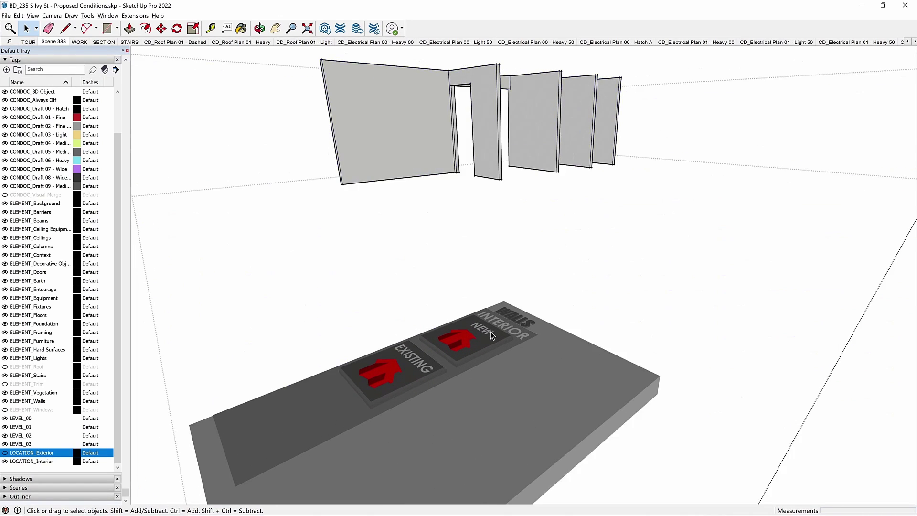
double_click(492, 336)
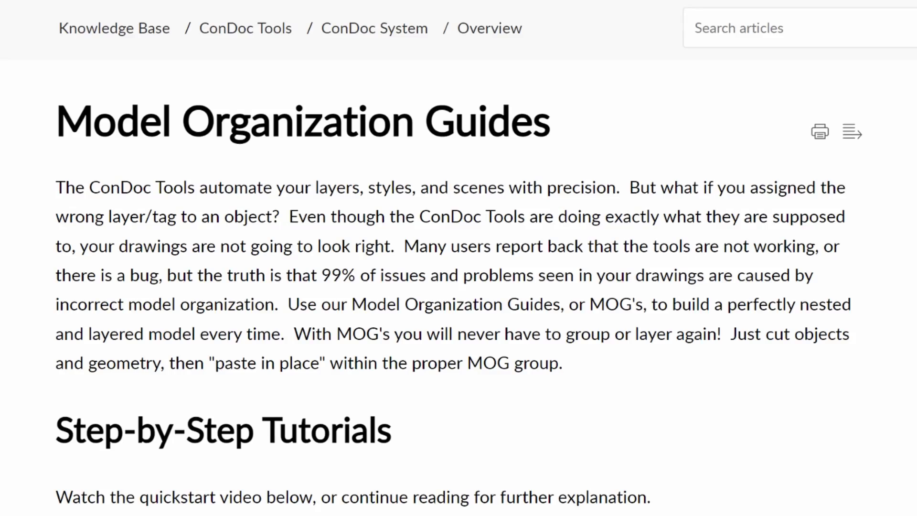
Step: Read through the Model Organization Guides article in the ConDoc knowledge base
scroll(459, 257, "down", 10)
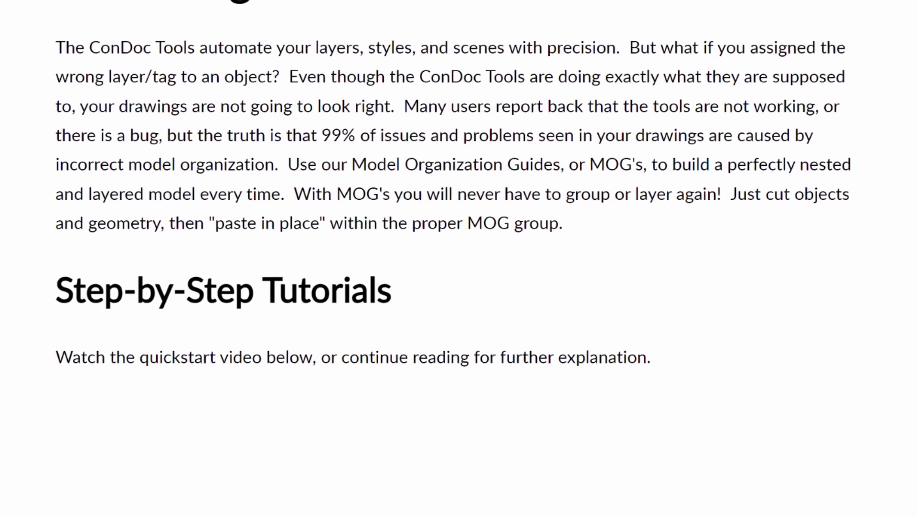
scroll(459, 258, "down", 3)
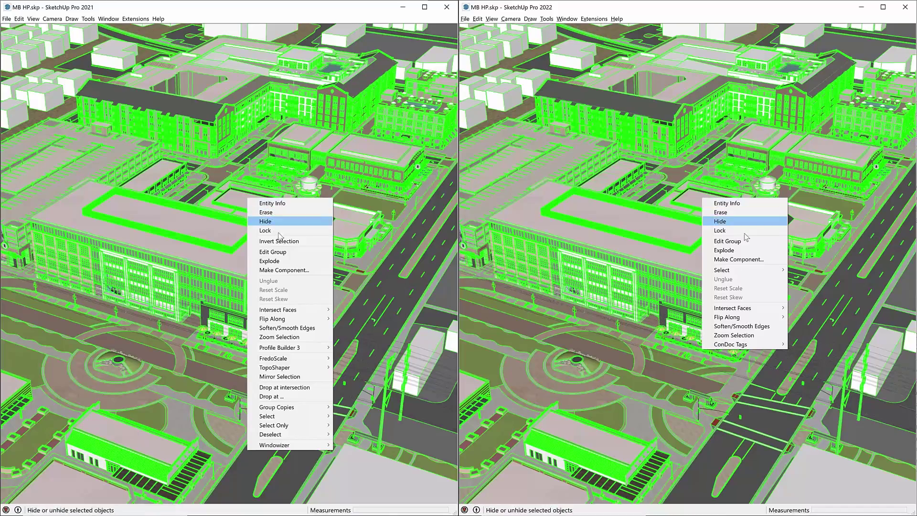
left_click(293, 266)
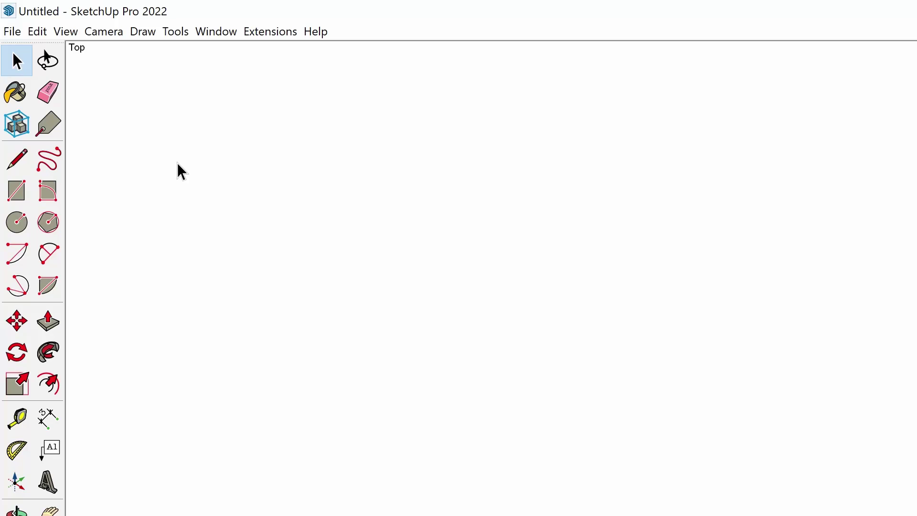
Step: Draw a wavy, nearly closed outline around the origin with the Freehand tool, locked to the blue axis
left_click(48, 159)
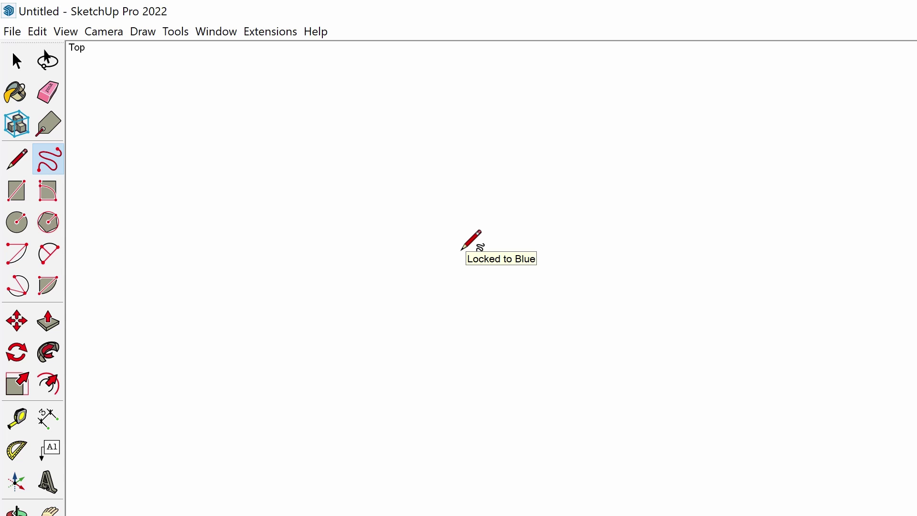
left_click_drag(461, 250, 572, 201)
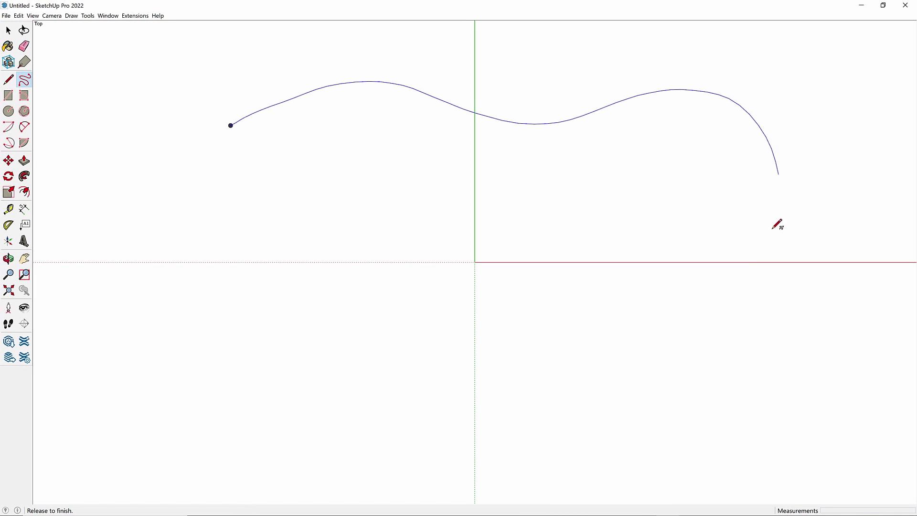
left_click_drag(777, 225, 562, 387)
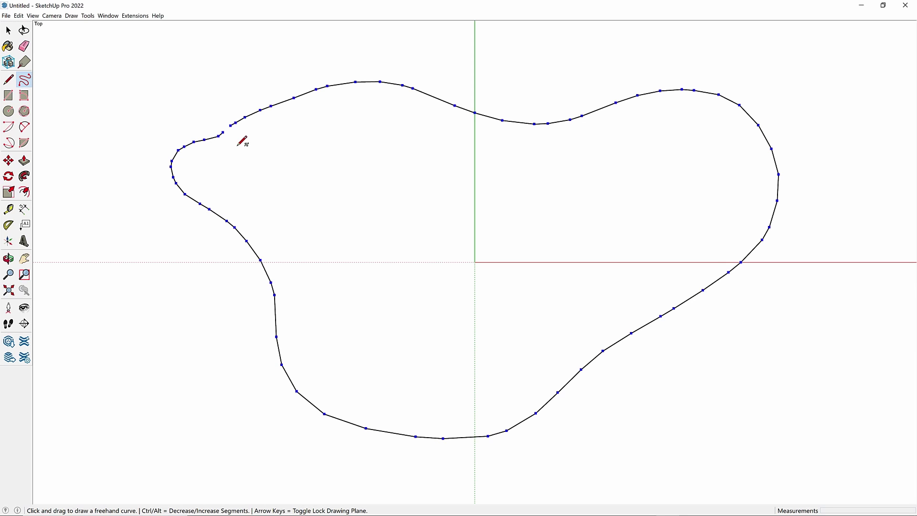
Step: Draw a continuous freehand curve running across the three separate square faces
left_click_drag(447, 385, 467, 361)
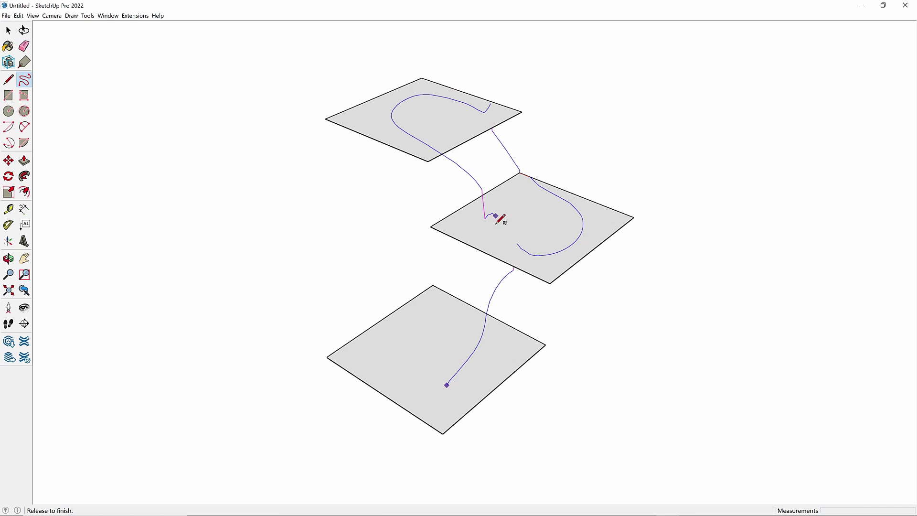
middle_click_drag(447, 385, 352, 393)
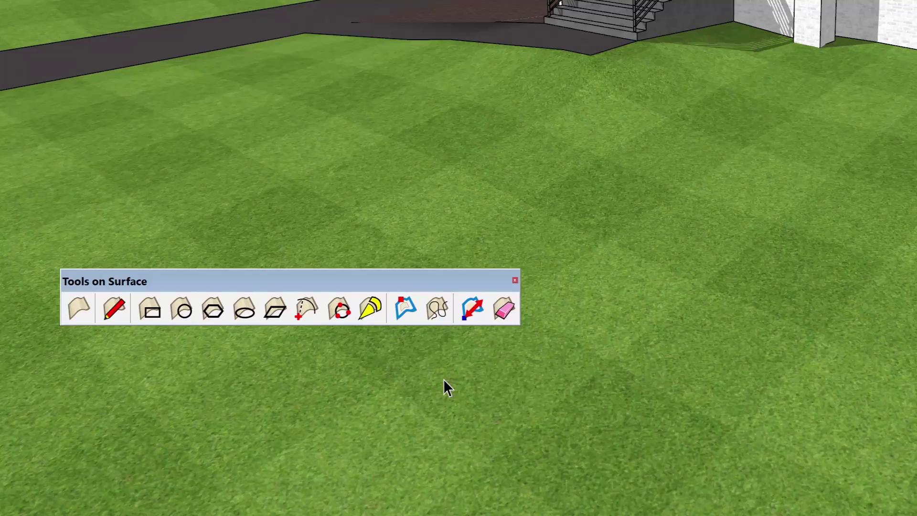
Step: Draw a wavy freehand curve on the lawn surface from the driveway edge to the far side of the house and explode its group
left_click(444, 317)
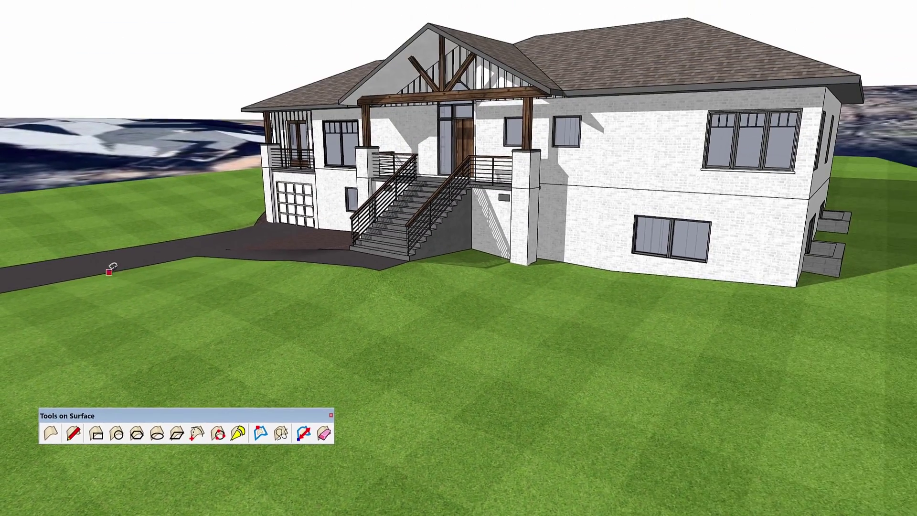
mouse_move(109, 271)
left_mouse_down()
mouse_move(167, 301)
mouse_move(288, 295)
left_mouse_up()
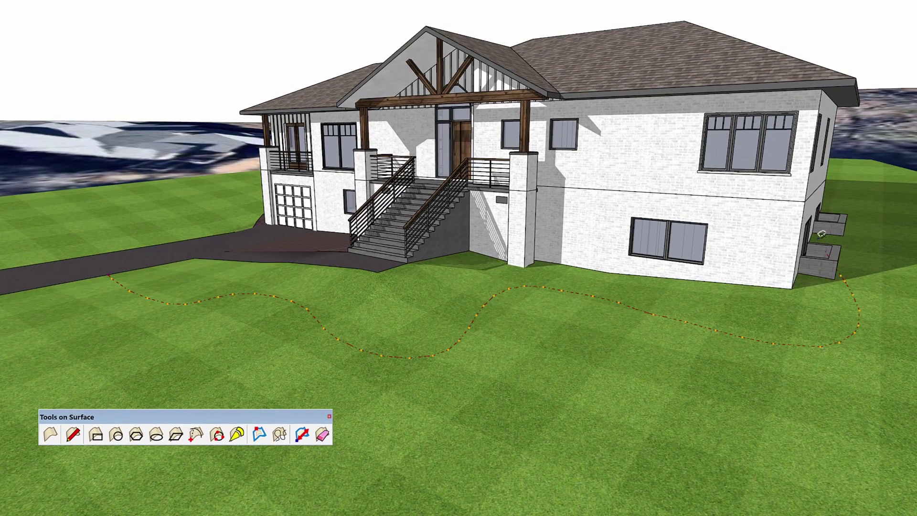
right_click(583, 296)
left_click(635, 362)
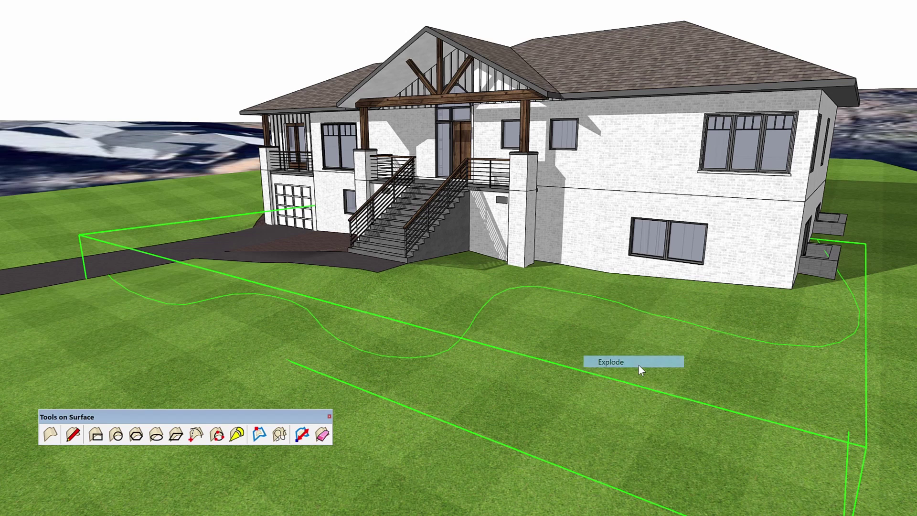
Step: Paint the lawn area bounded by the wavy freehand curve with a material
key("b")
left_click(440, 326)
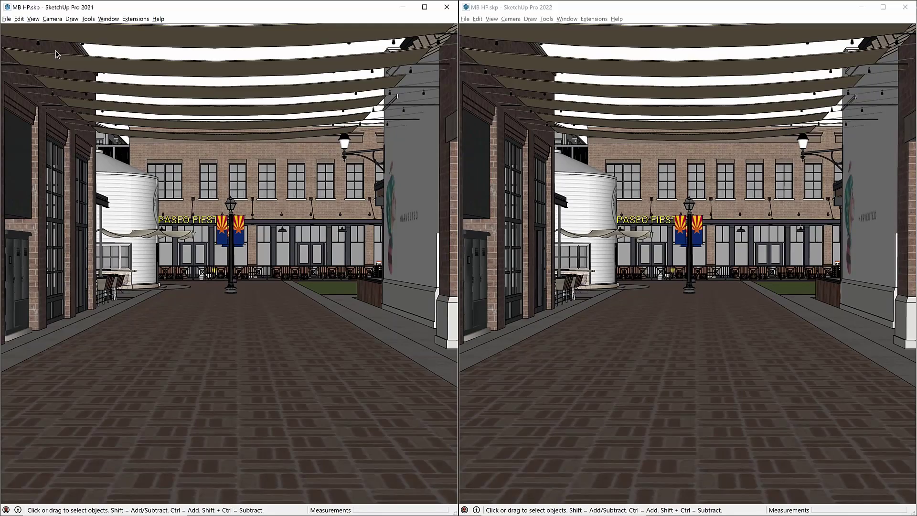
Step: Switch the camera to Parallel Projection in both the SketchUp Pro 2021 and SketchUp Pro 2022 windows of the street model
left_click(52, 19)
left_click(512, 19)
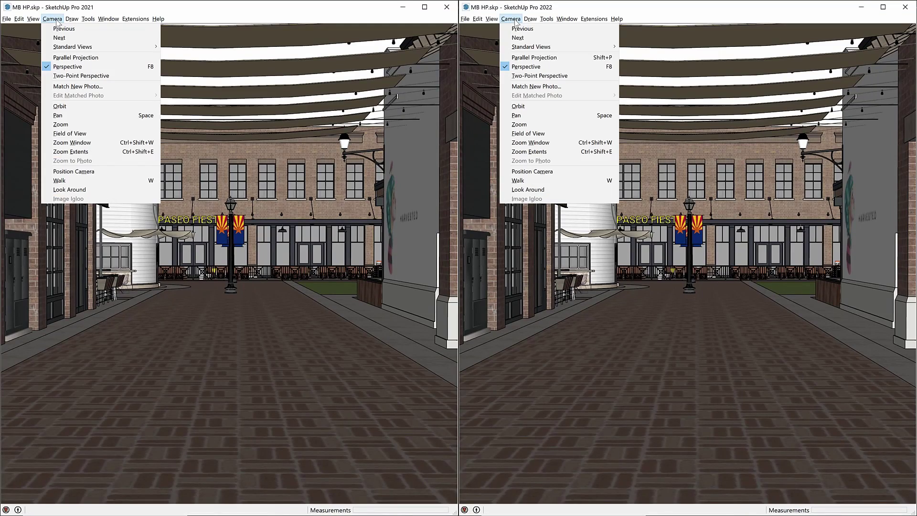
left_click(67, 58)
left_click(526, 58)
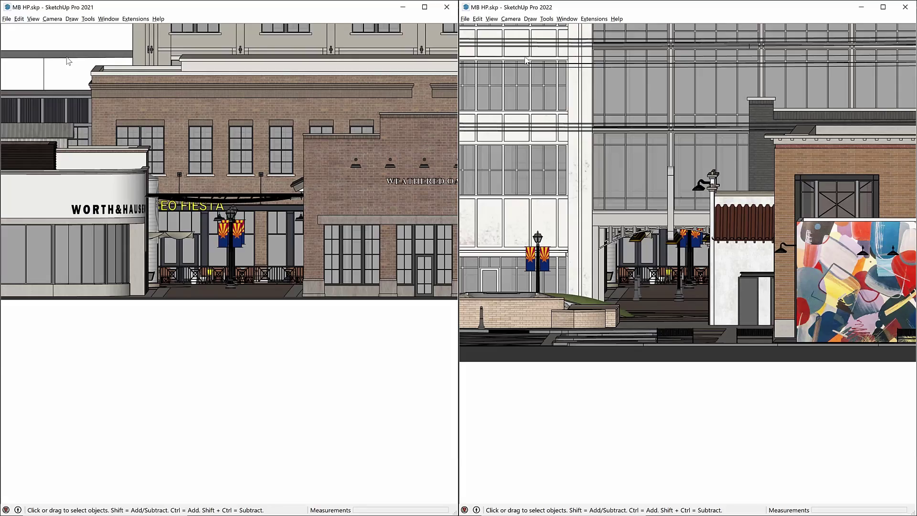
middle_click_drag(196, 146, 48, 165)
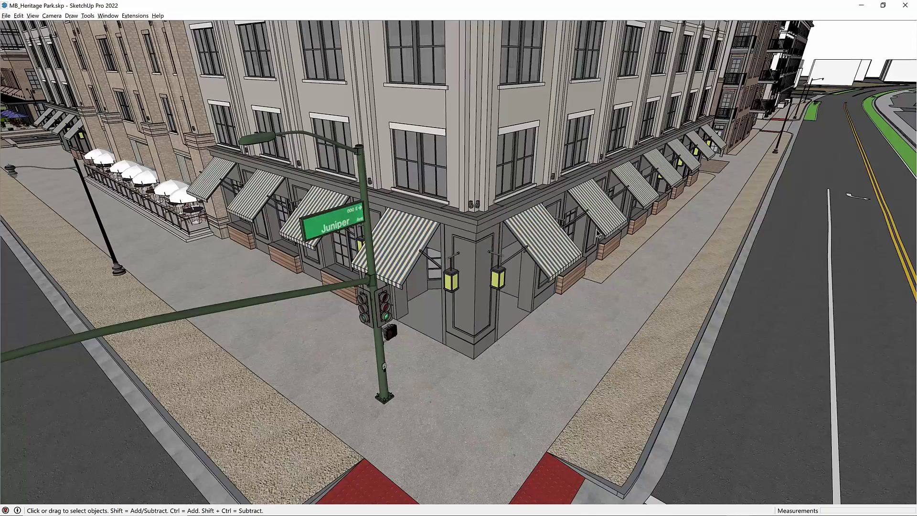
Step: Hide the rest of the model around the component being edited at the building's corner lanterns
scroll(497, 285, "up", 5)
scroll(496, 285, "up", 8)
middle_click_drag(524, 263, 561, 187, "shift")
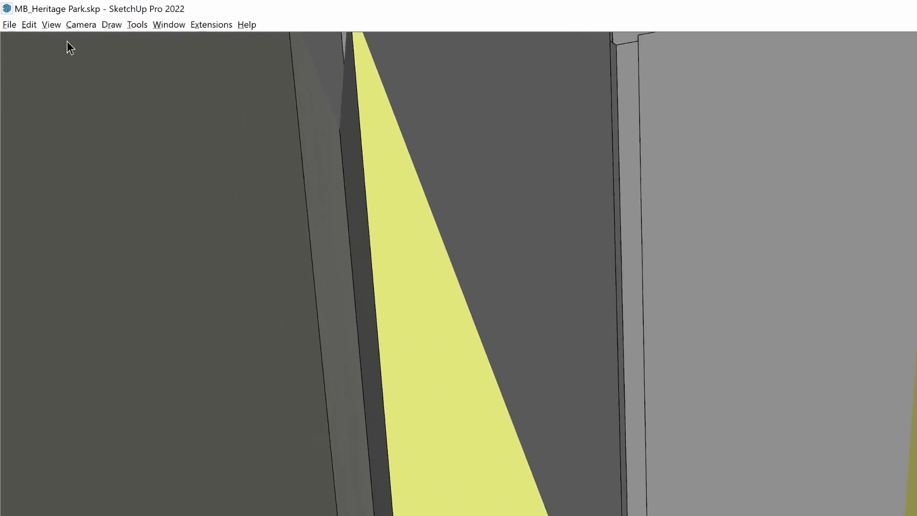
left_click(33, 16)
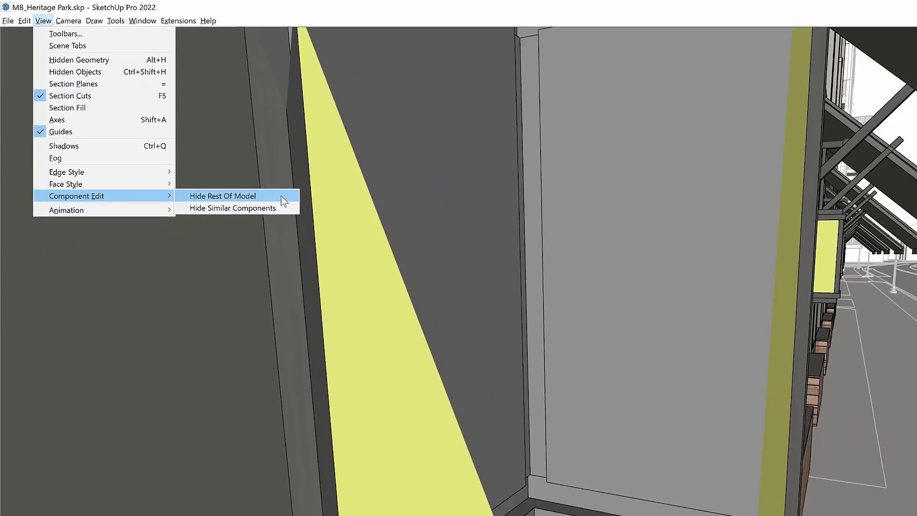
left_click(424, 296)
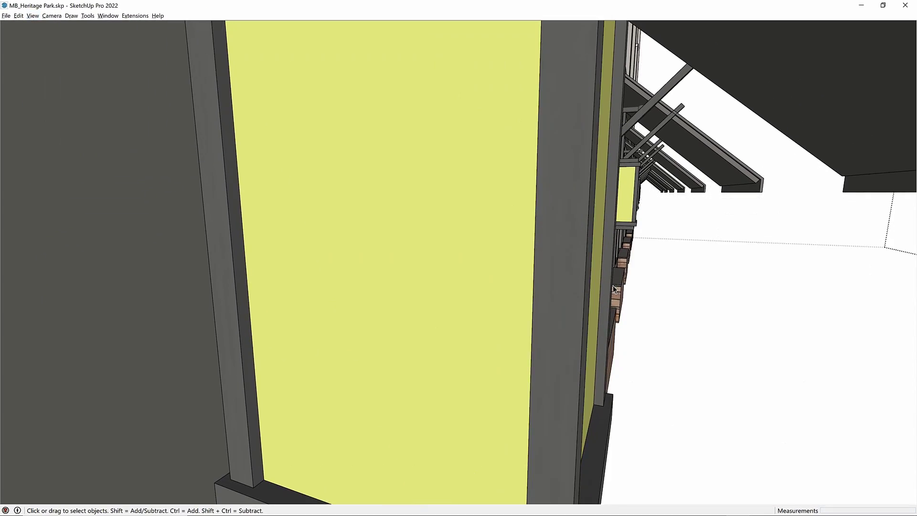
middle_click_drag(614, 289, 426, 277)
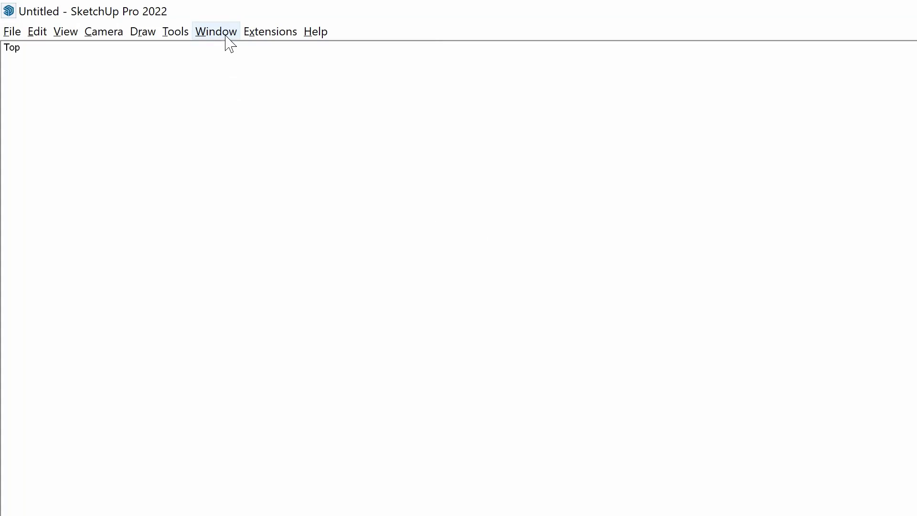
Step: Open the Shortcuts preferences and filter the functions by "Hide Res"
left_click(230, 44)
left_click(270, 135)
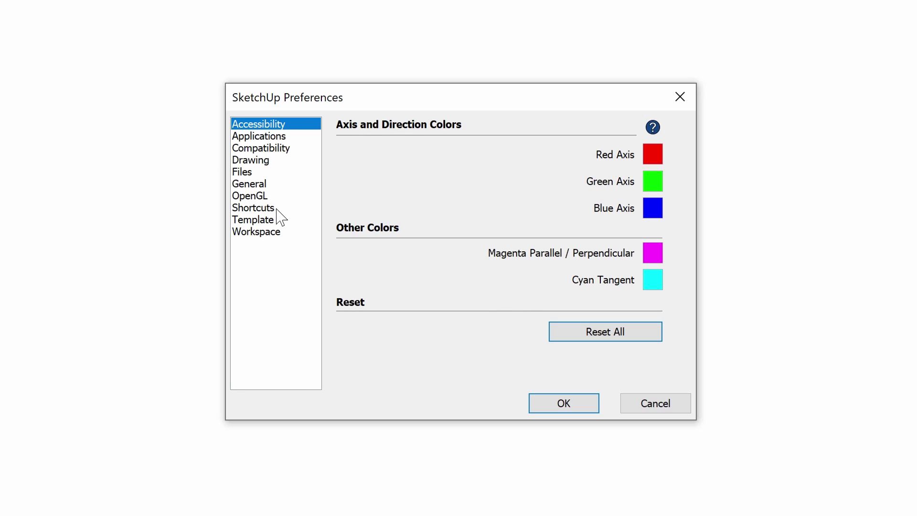
left_click(258, 209)
left_click(451, 131)
type("Hide Res")
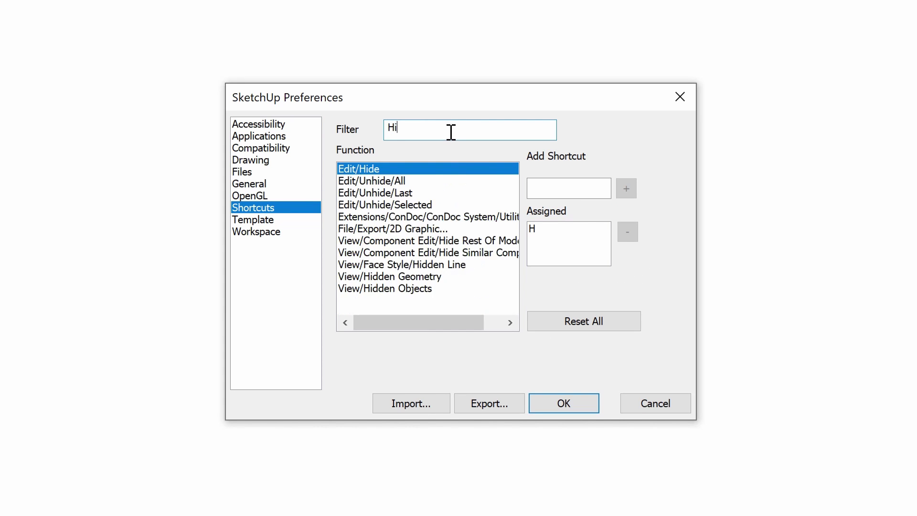
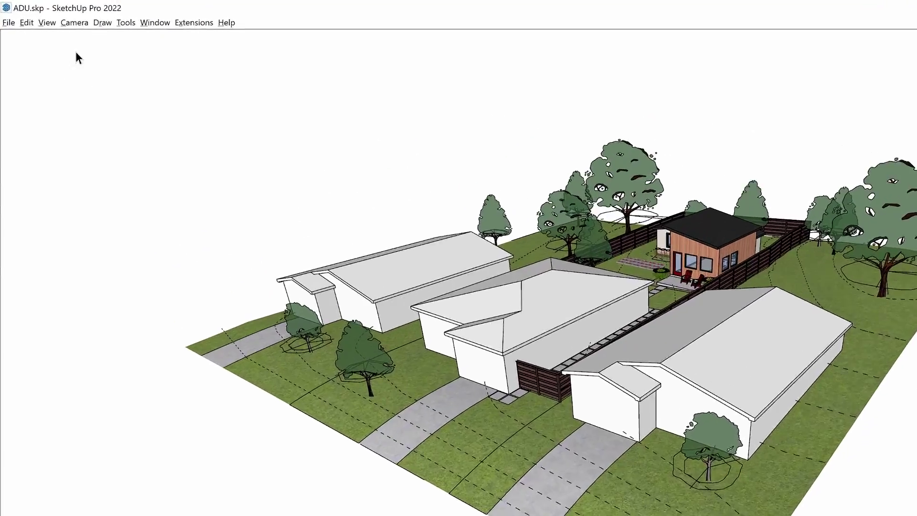
Step: Align the view to the wood-clad front wall of the small backyard house
left_click(54, 14)
mouse_move(122, 90)
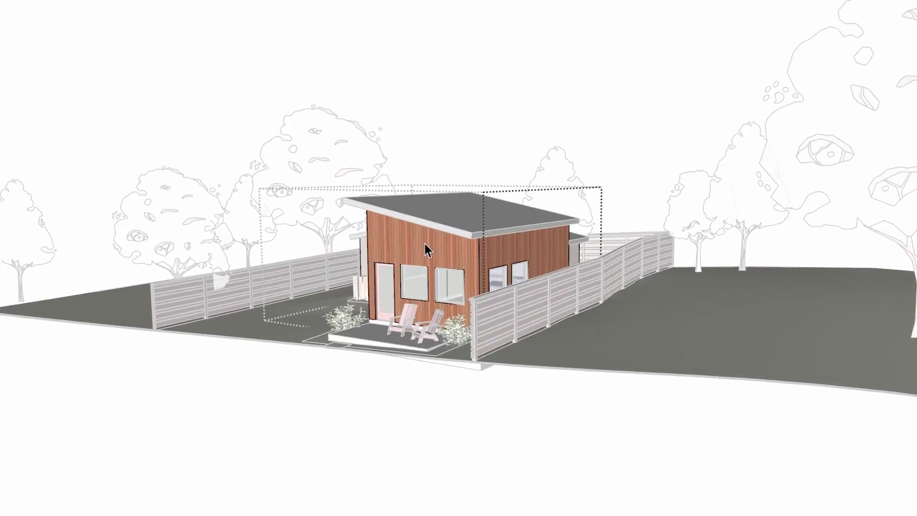
right_click(435, 236)
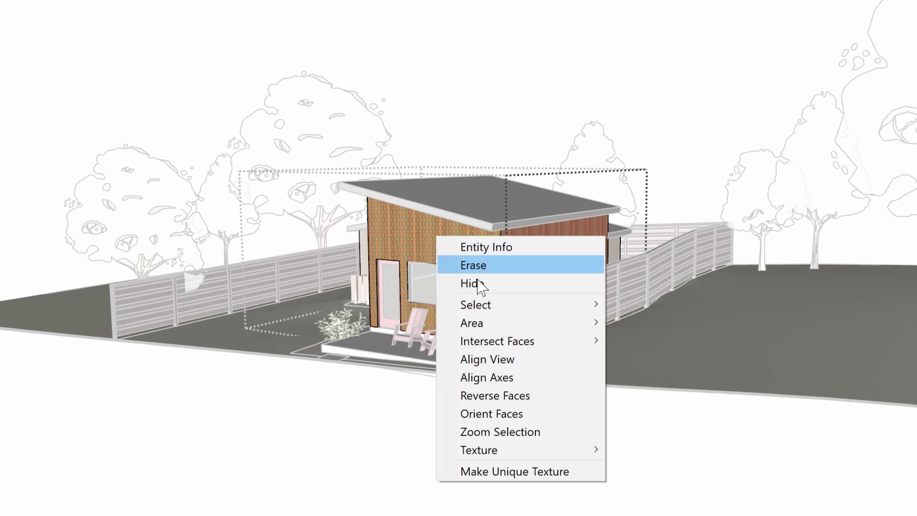
left_click(541, 365)
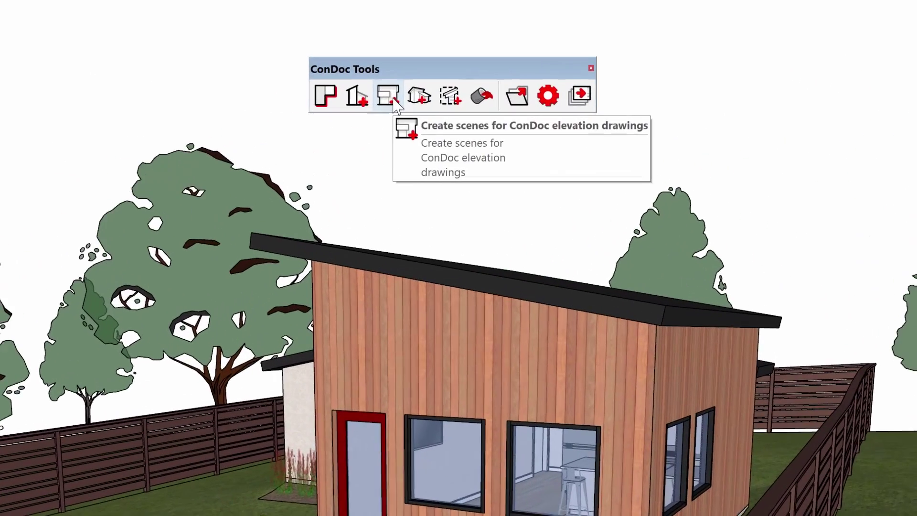
Step: Create a ConDoc CAD Exterior Elevation (Shadows) scene from the wood-clad front wall and activate it
left_click(394, 101)
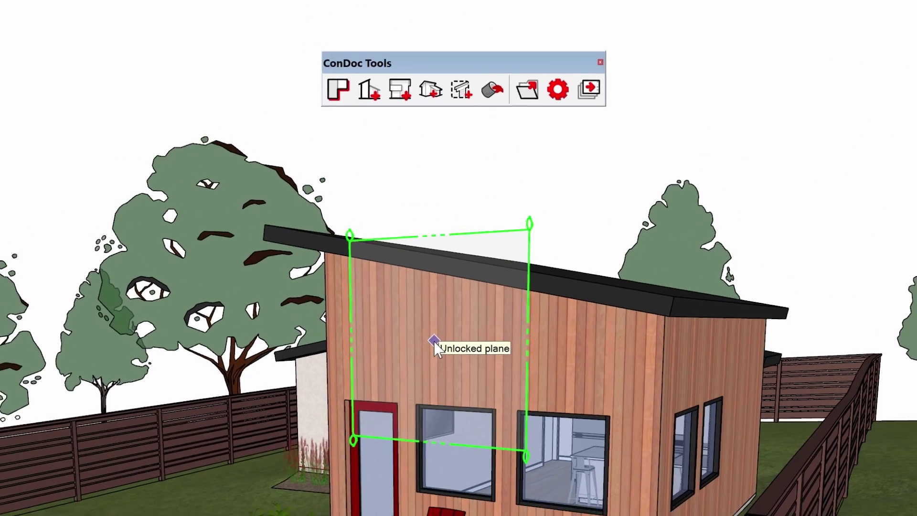
left_click(421, 346)
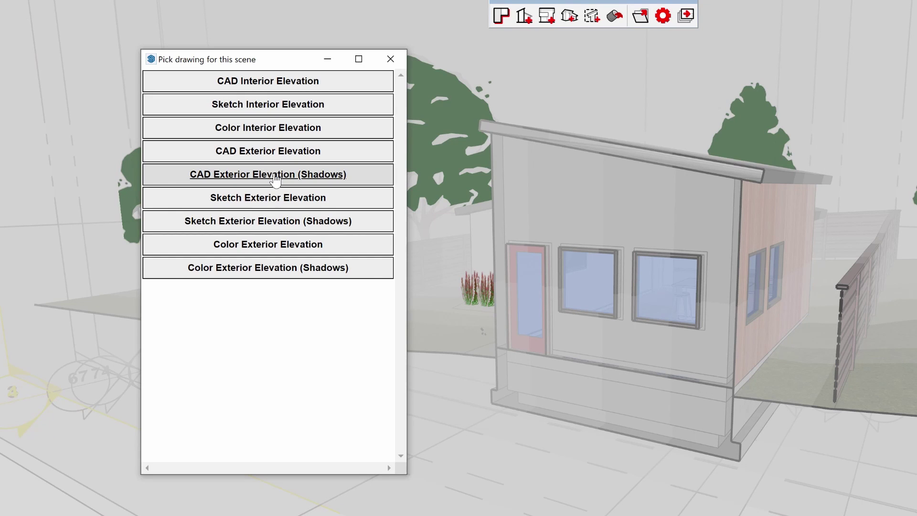
left_click(276, 174)
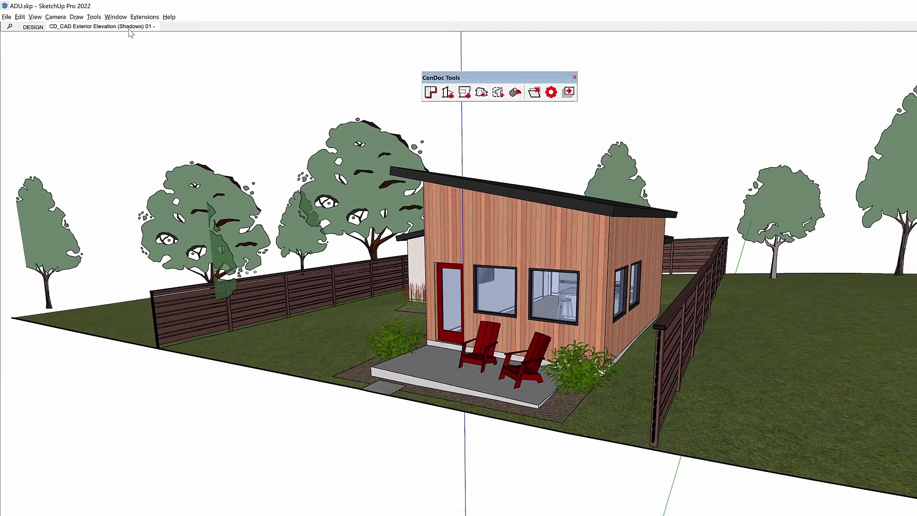
left_click(124, 26)
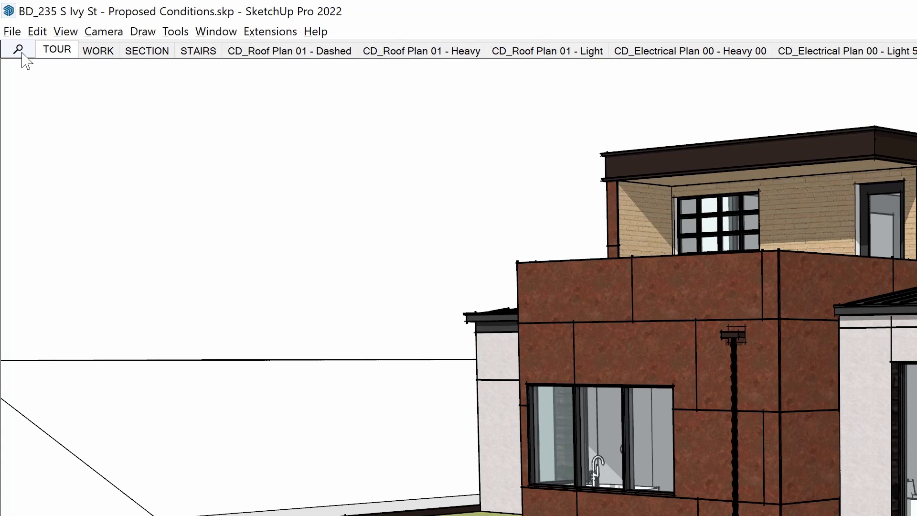
Step: Search the model's scenes for "Construction Plan"
left_click(18, 50)
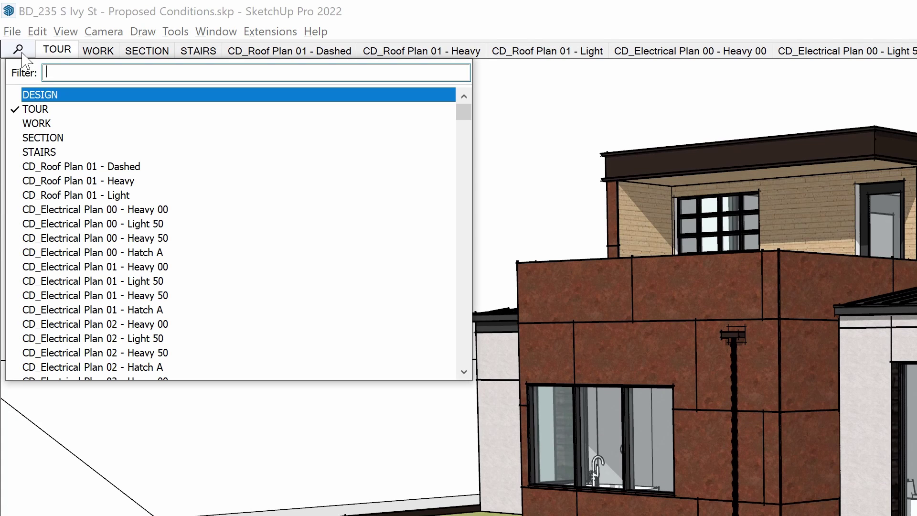
type("Plan")
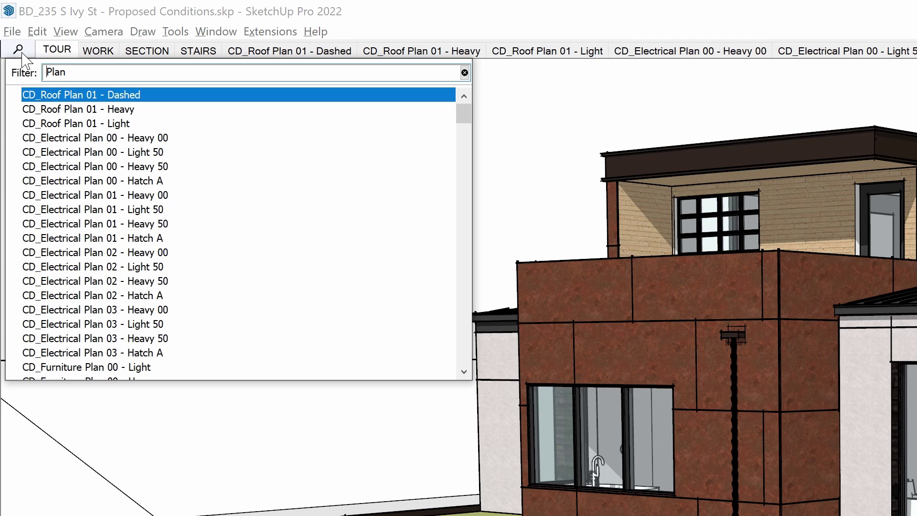
key("Home")
type("Construction")
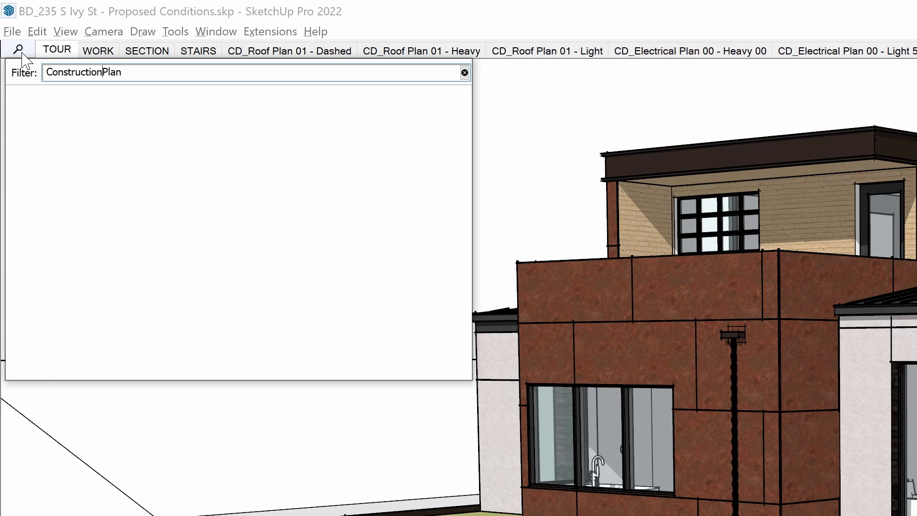
Step: Activate the scene "CD_Renovation Construction Plan 01 - Heavy" from the filtered scenes
key("Down")
key("Down")
key("Down")
key("Down")
key("Down")
key("Down")
key("Down")
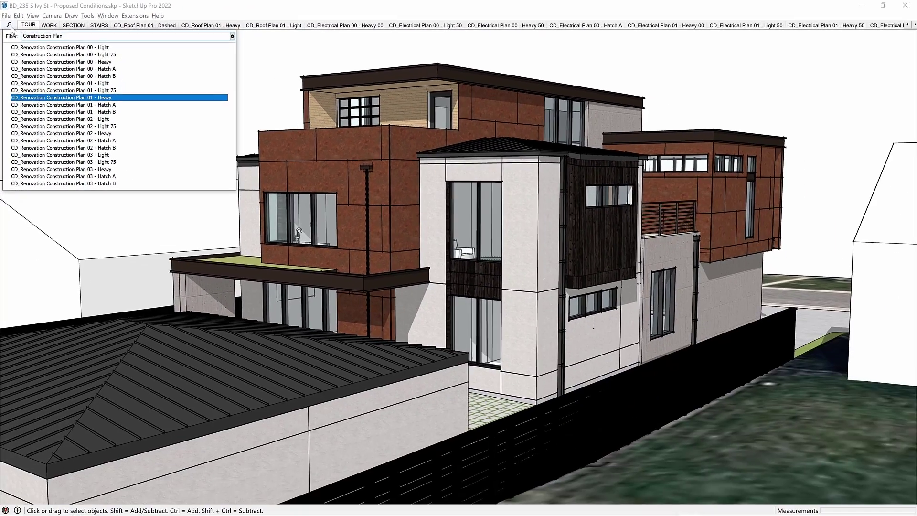
key("Return")
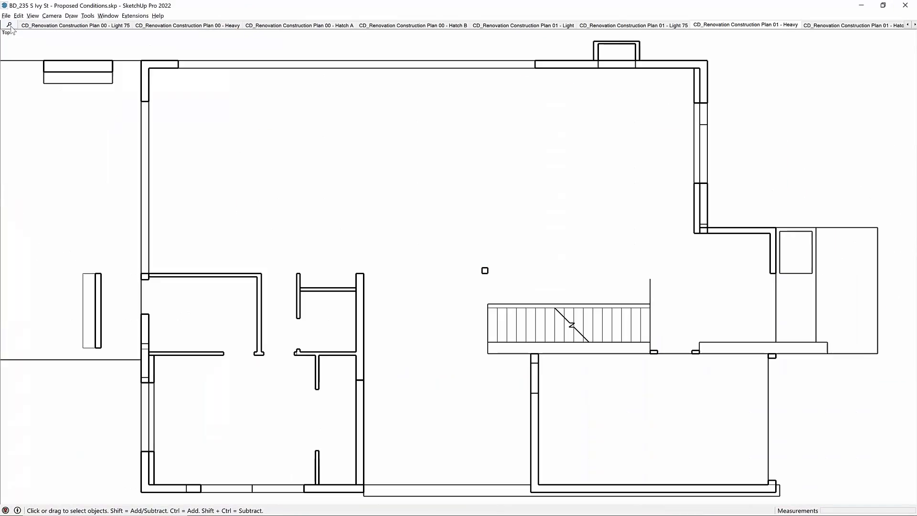